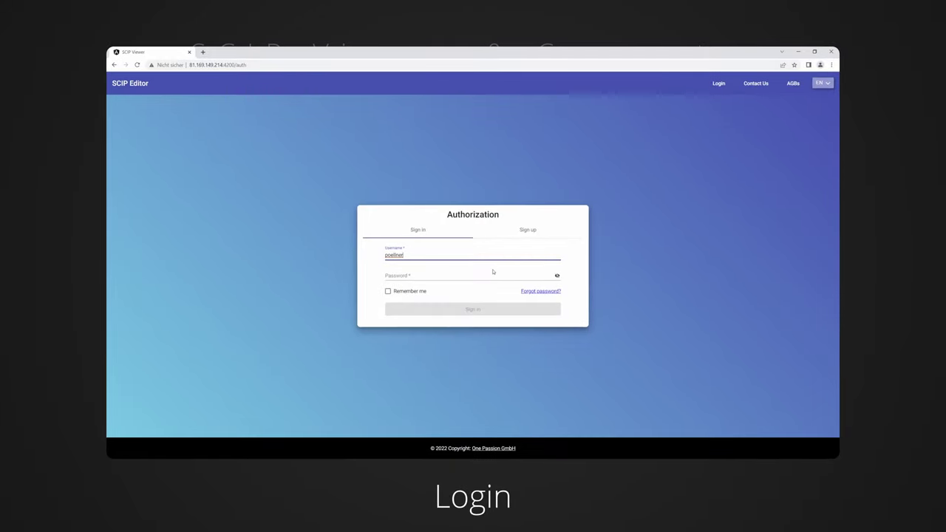
Enter the account password and sign in to SCIP Editor.
click(489, 274)
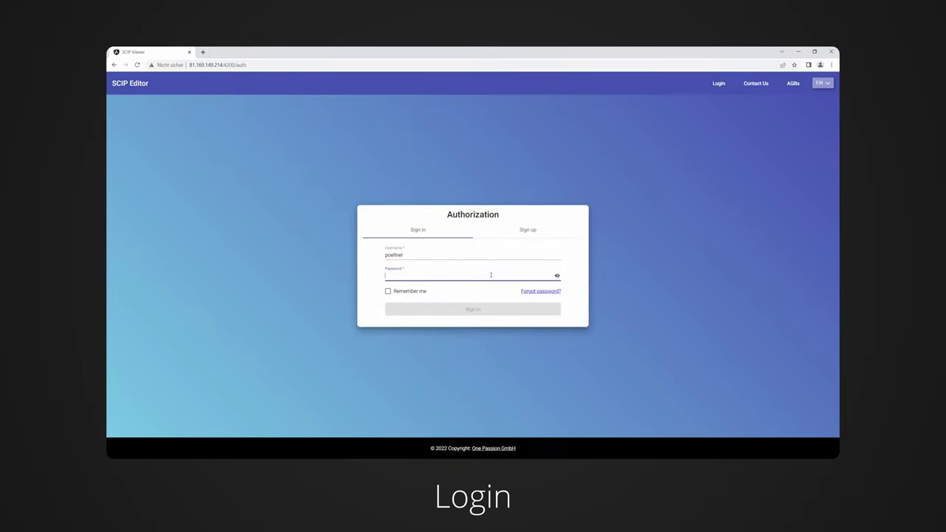
text(••••••)
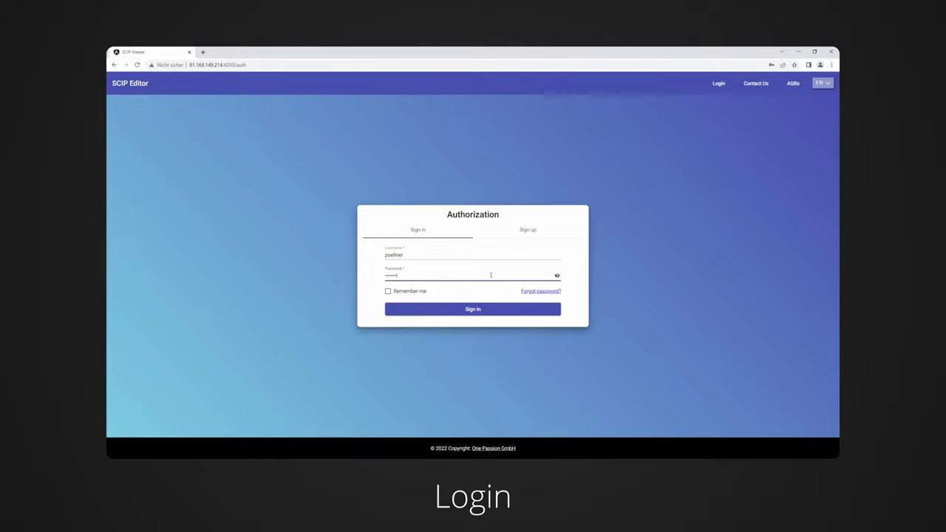
click(474, 310)
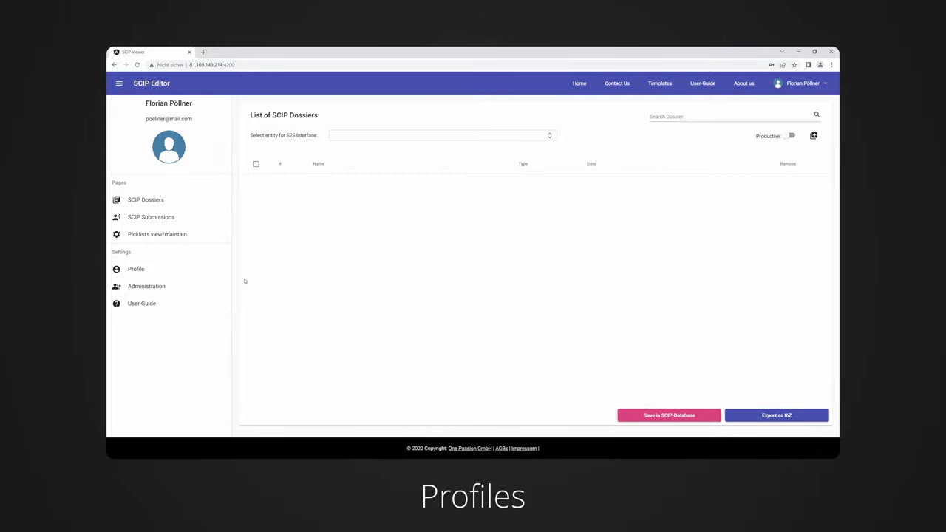
Give the second member of the organization the Admin role and save.
click(219, 272)
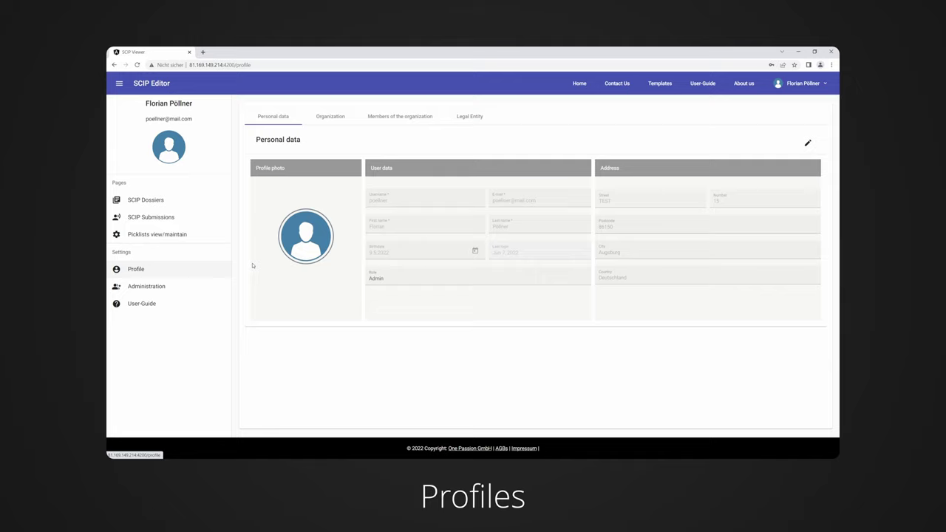
click(330, 122)
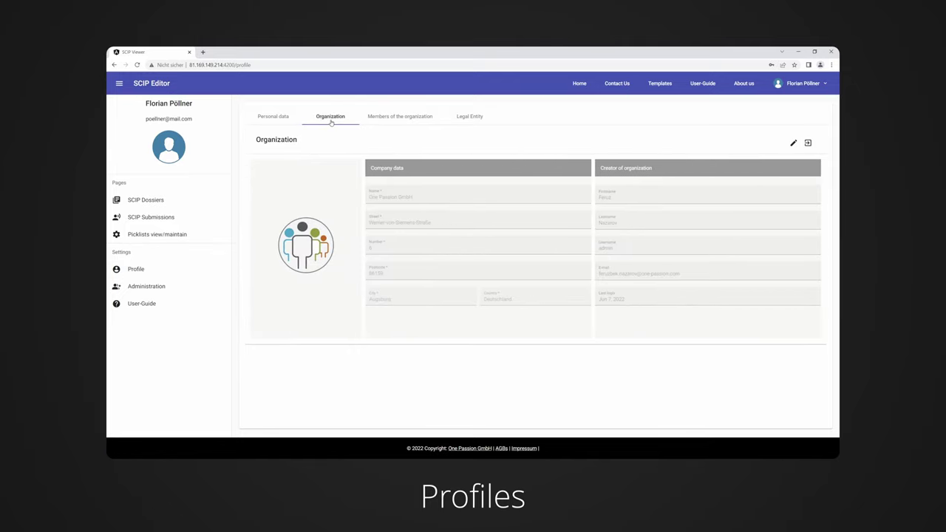
click(403, 118)
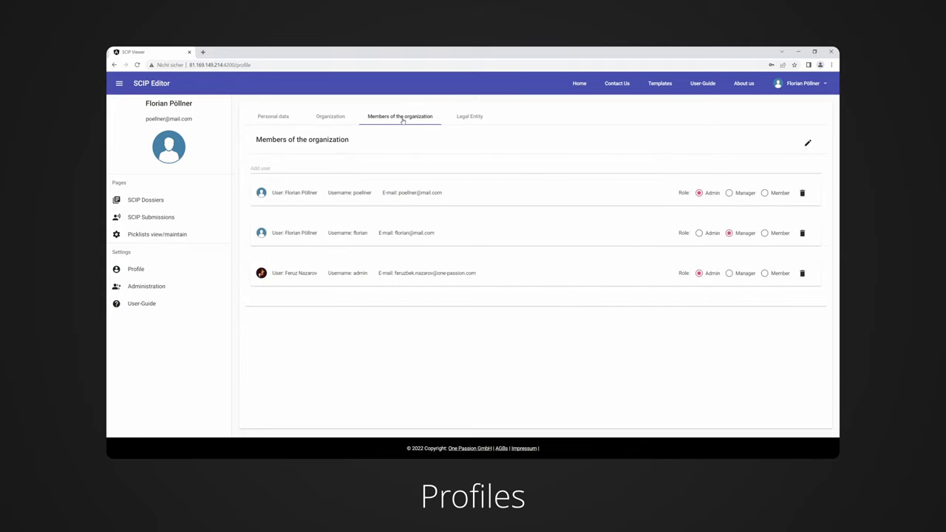
click(808, 143)
click(709, 234)
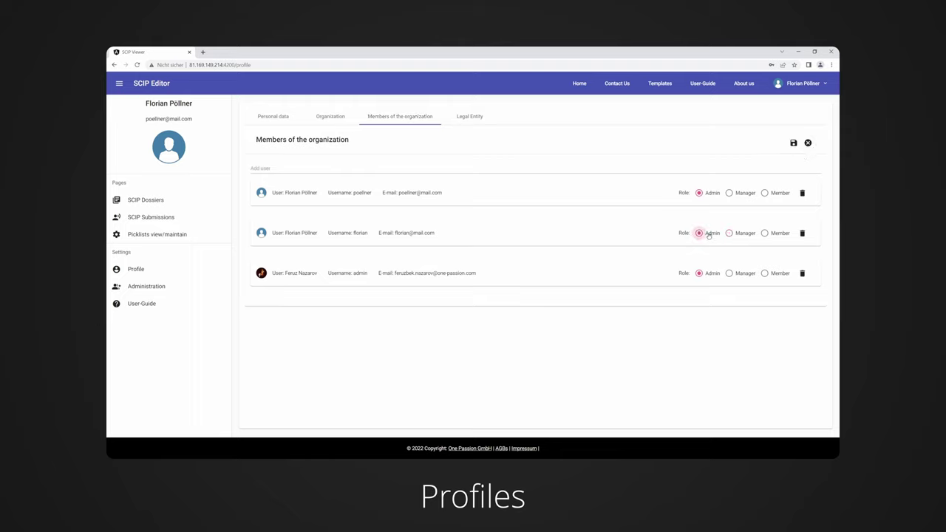
click(794, 145)
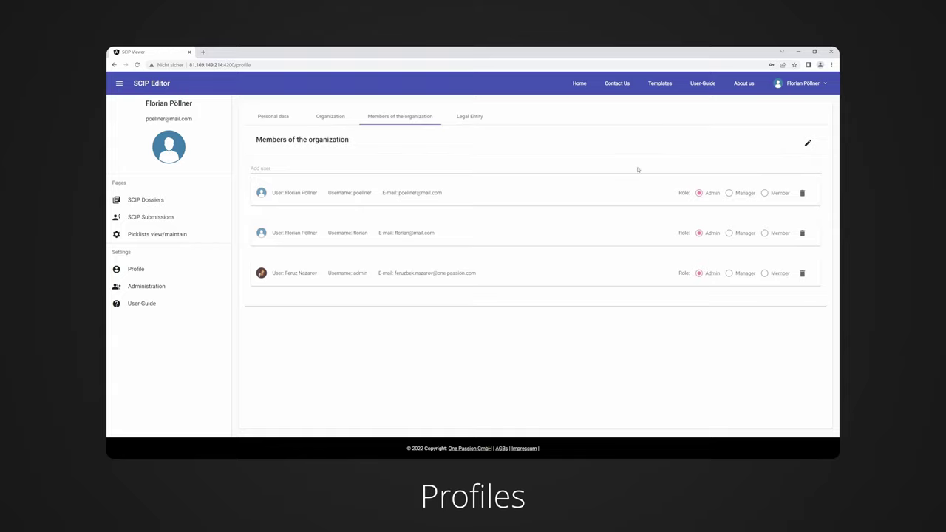
Add a new legal entity named 'Test'.
click(474, 118)
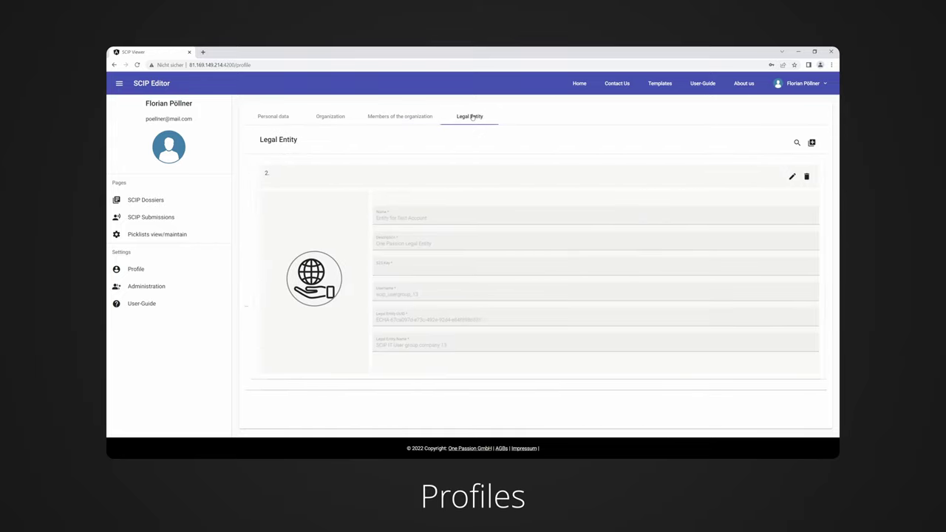
click(808, 143)
click(767, 195)
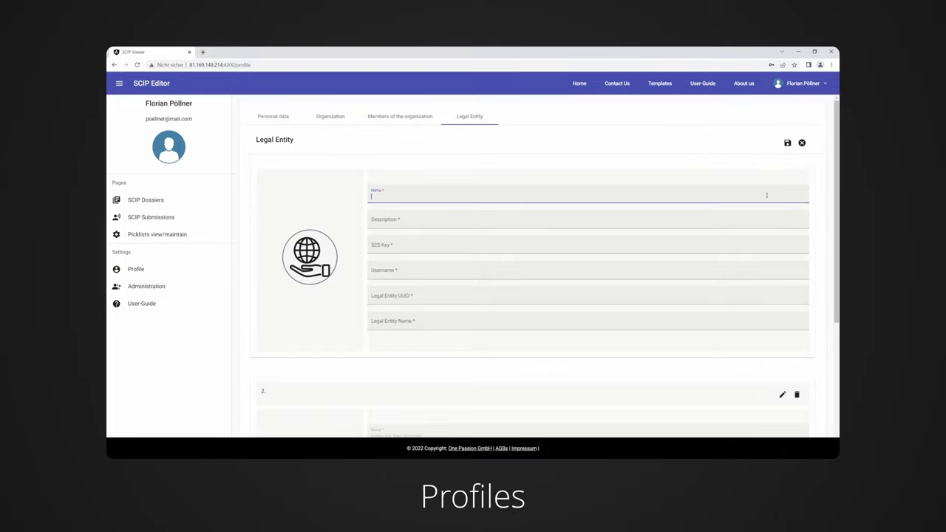
text(Test)
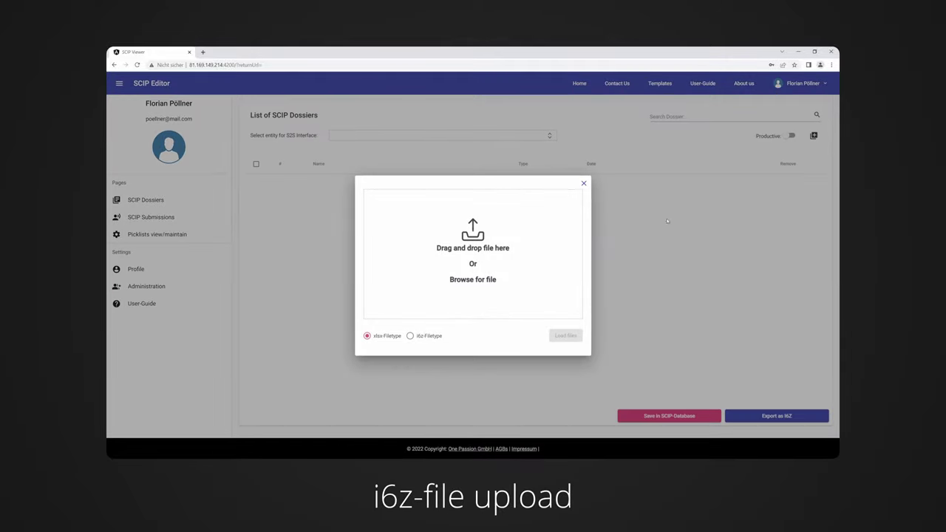
Upload the i6z dossier file from the Desktop.
click(417, 335)
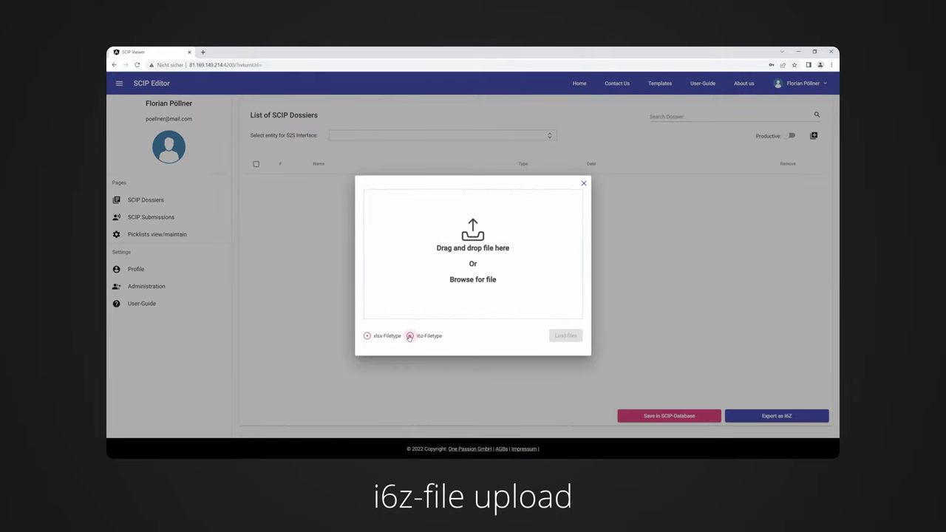
click(431, 270)
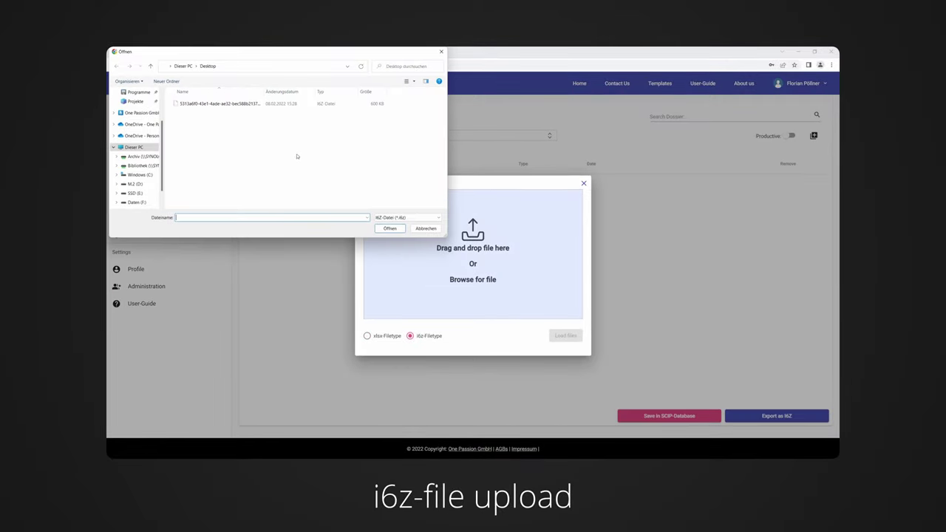
click(262, 105)
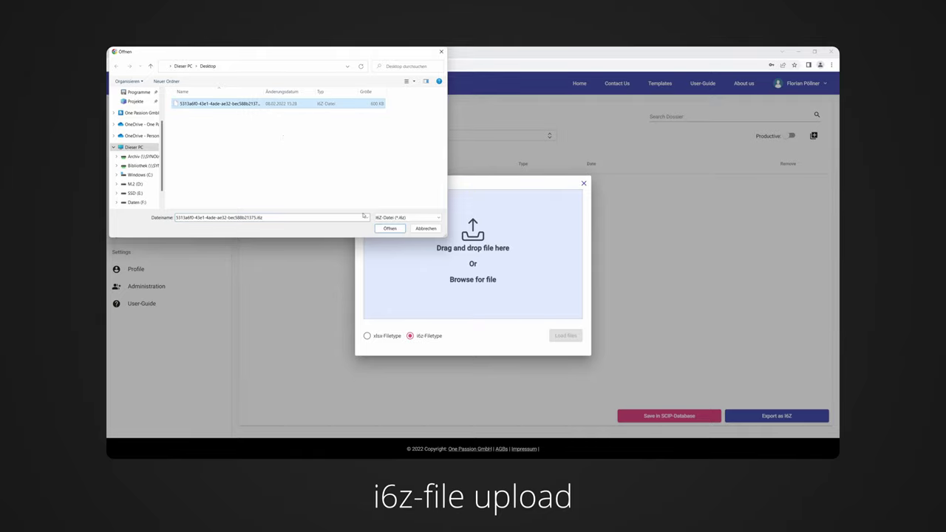
click(392, 229)
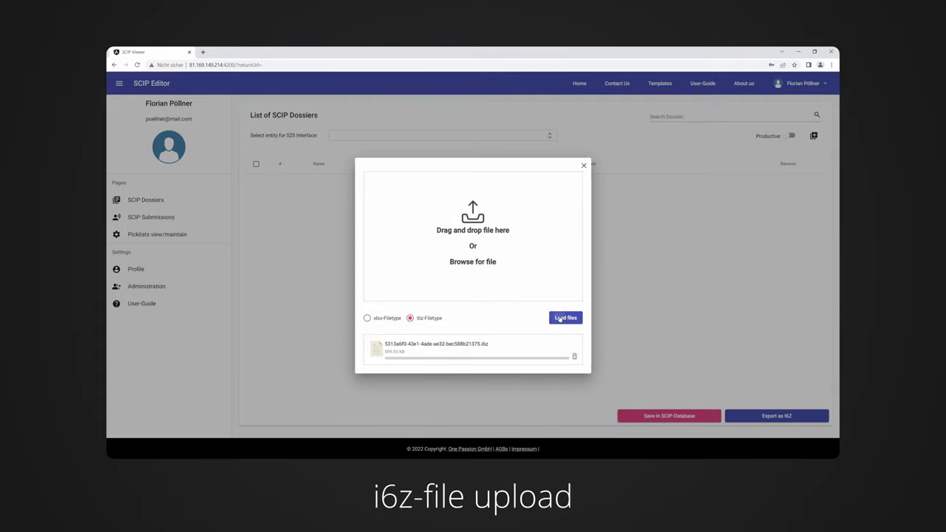
click(560, 318)
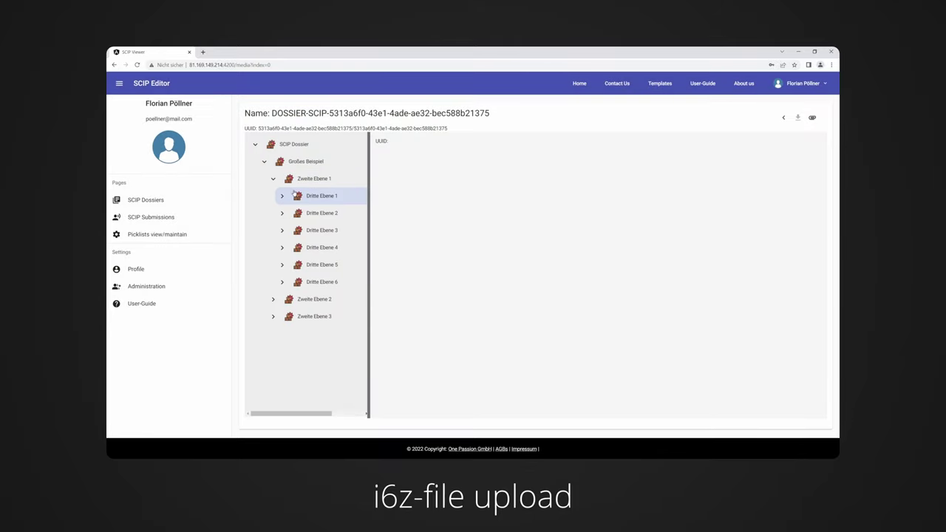
Review the details of the article Dritte Ebene 1.
click(323, 197)
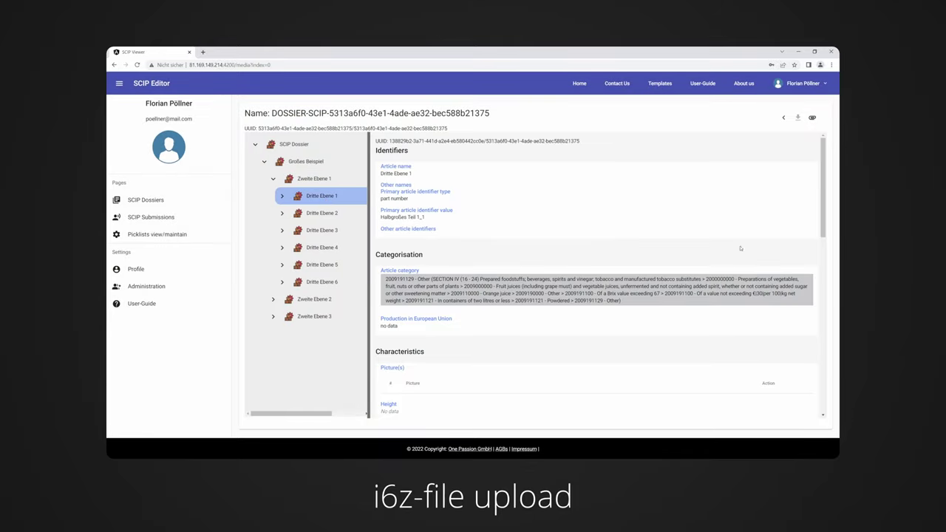
scroll(824, 212, down, 1)
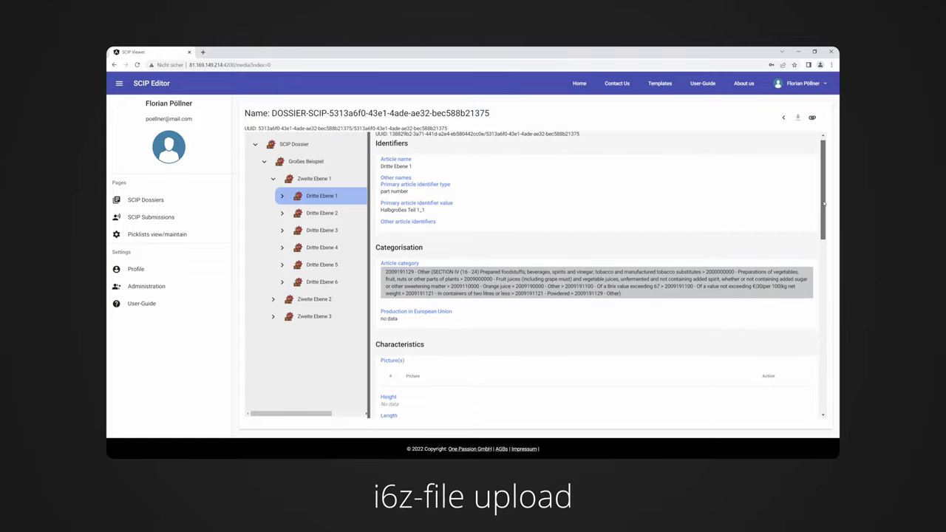
drag(826, 212, 833, 267)
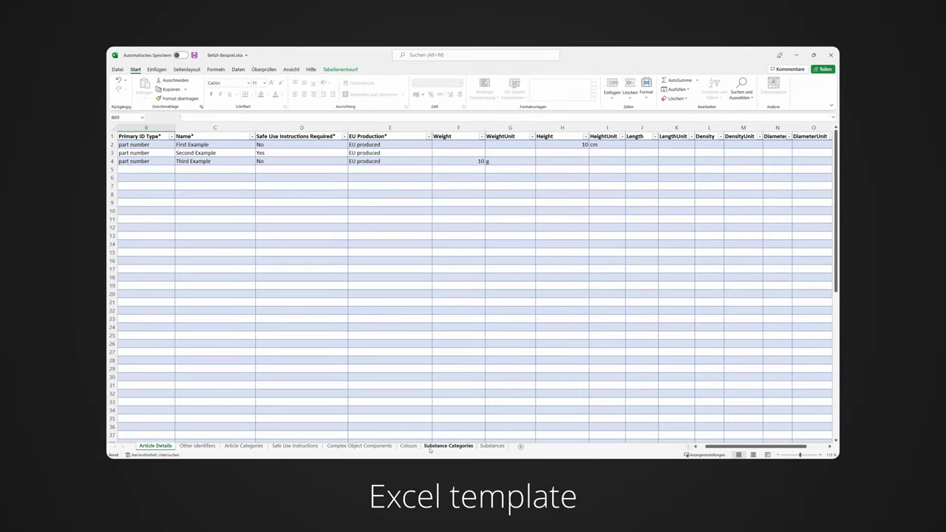
On the Substances sheet, set row 3 to Beispiel_1, Formamide, ≥ 0.3% and < 1.0% w/w.
click(496, 448)
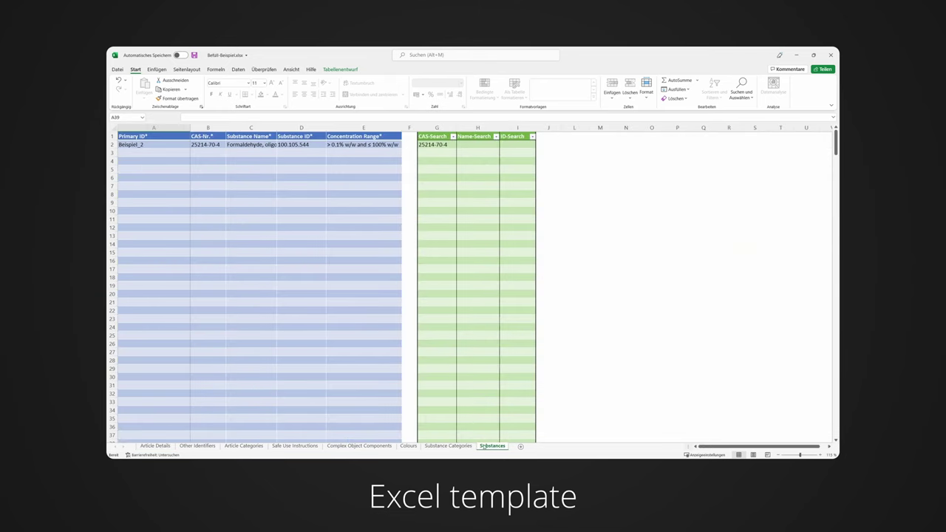
click(154, 153)
click(192, 154)
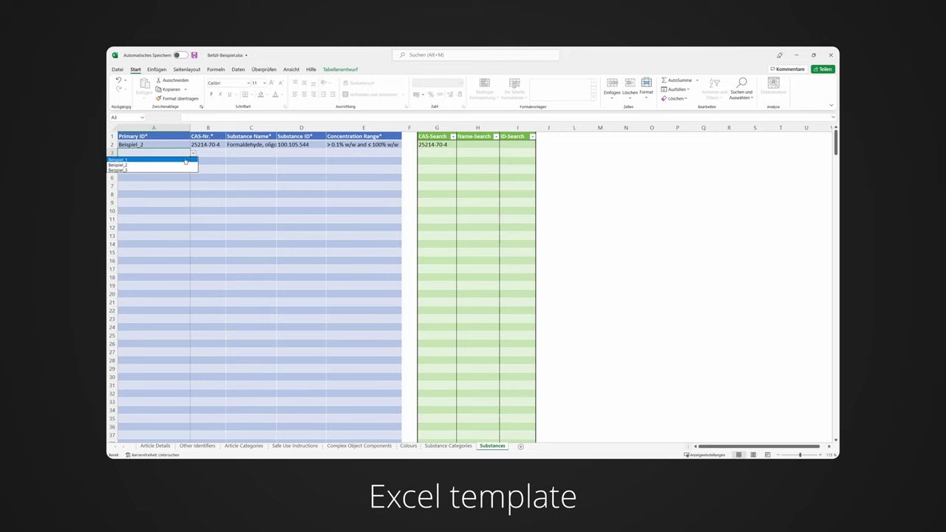
click(185, 159)
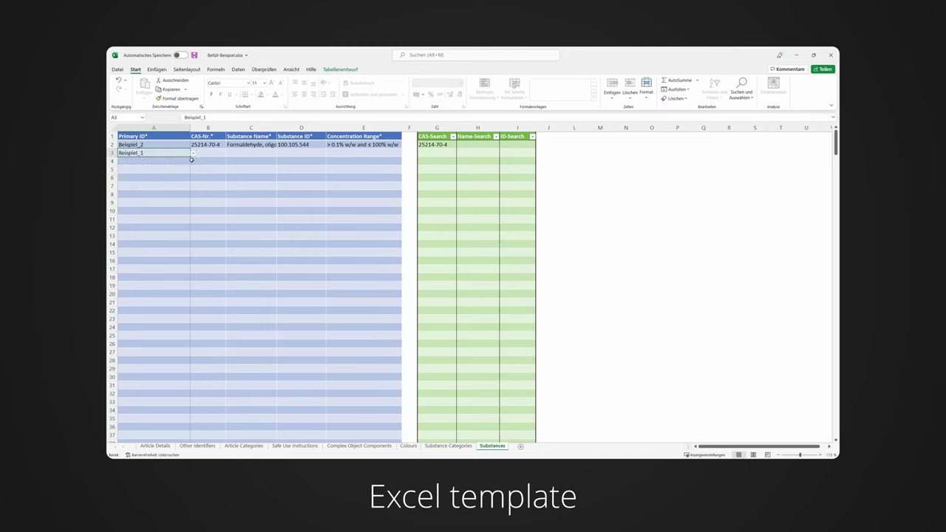
click(485, 153)
click(502, 153)
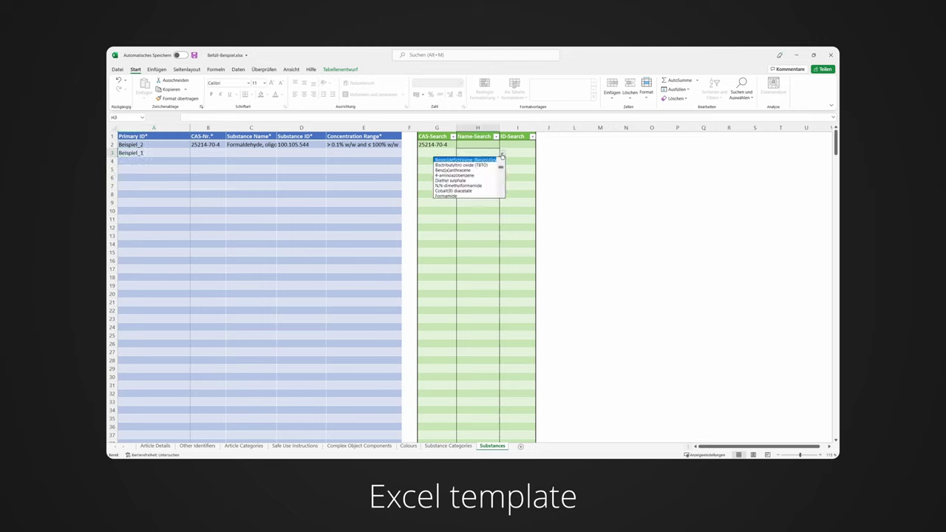
click(476, 196)
click(391, 154)
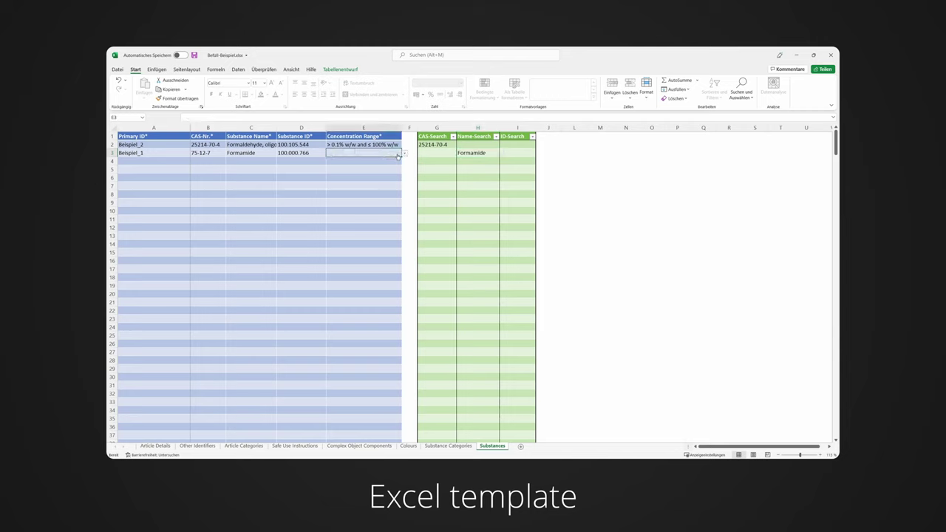
click(404, 153)
click(393, 165)
click(191, 162)
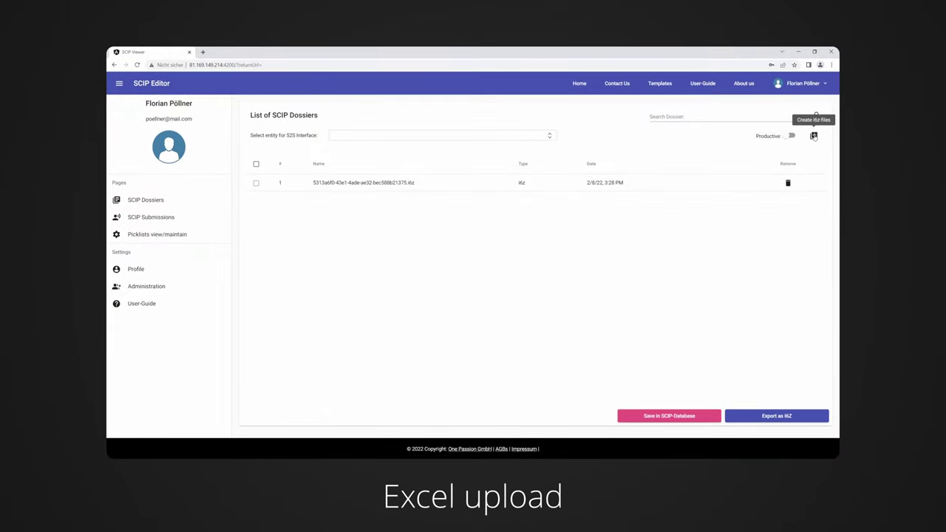
Upload Befüll-Beispiel.xlsx as a new dossier.
click(813, 136)
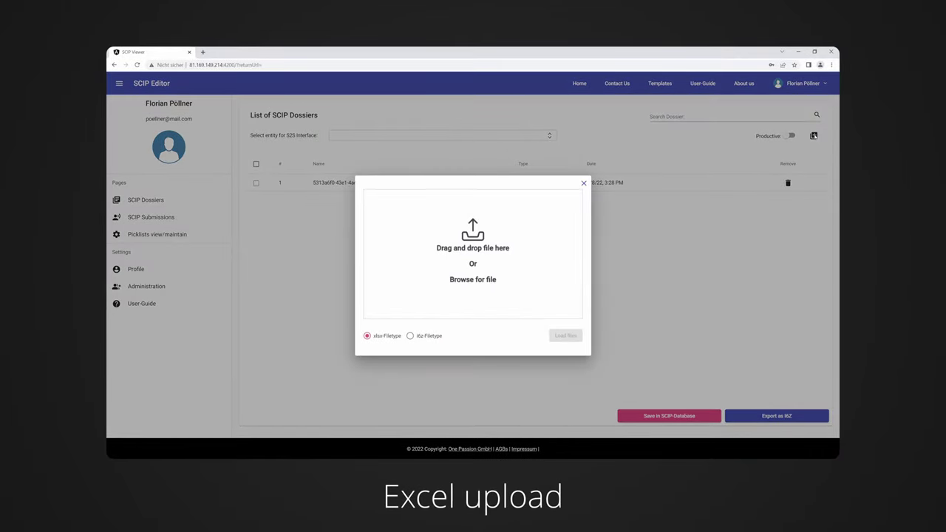
click(536, 246)
click(226, 105)
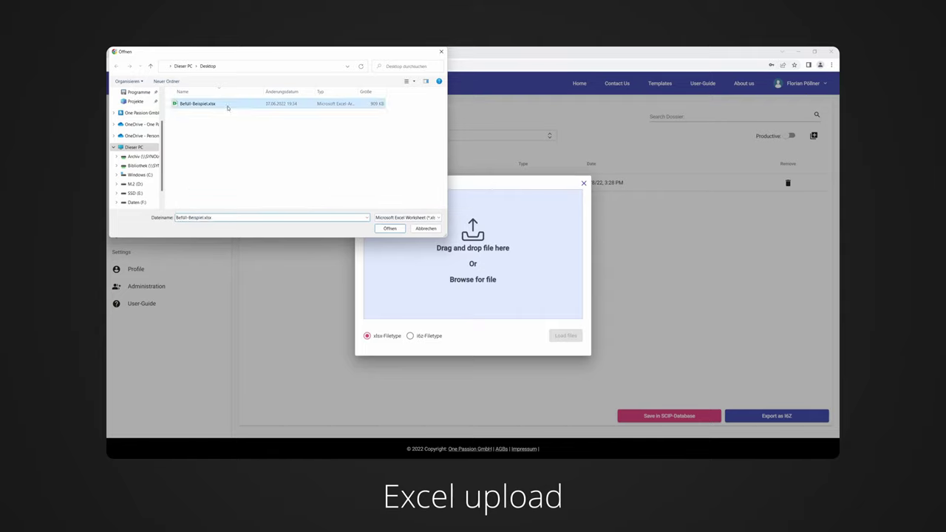
click(384, 229)
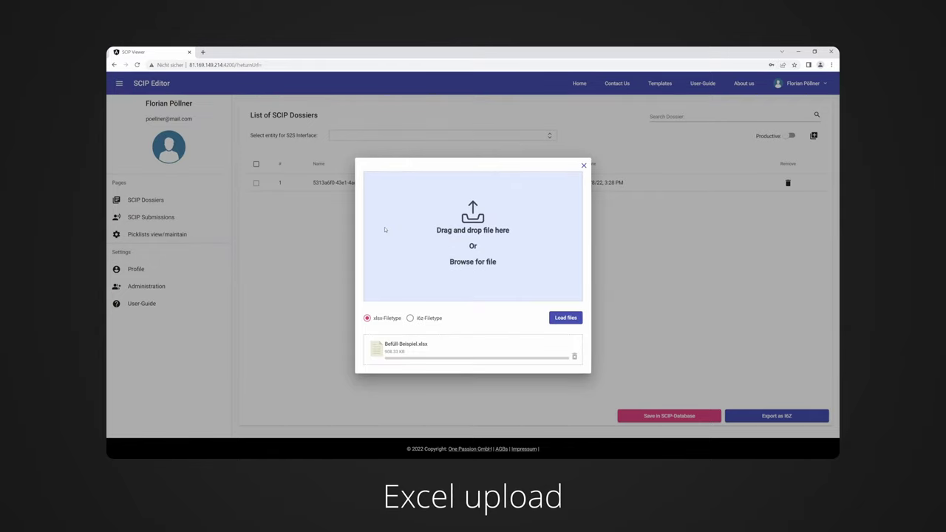
click(556, 319)
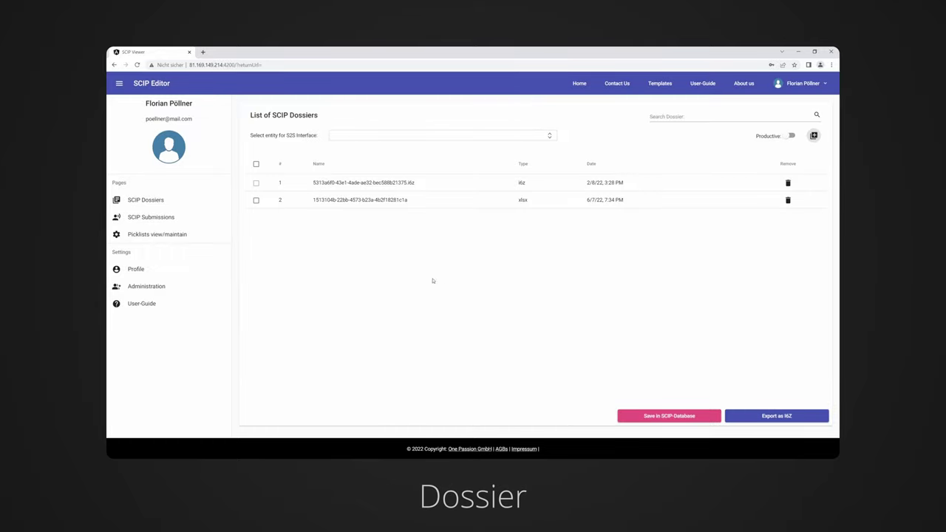
Open the new xlsx dossier and show the Second Example article's details.
click(362, 200)
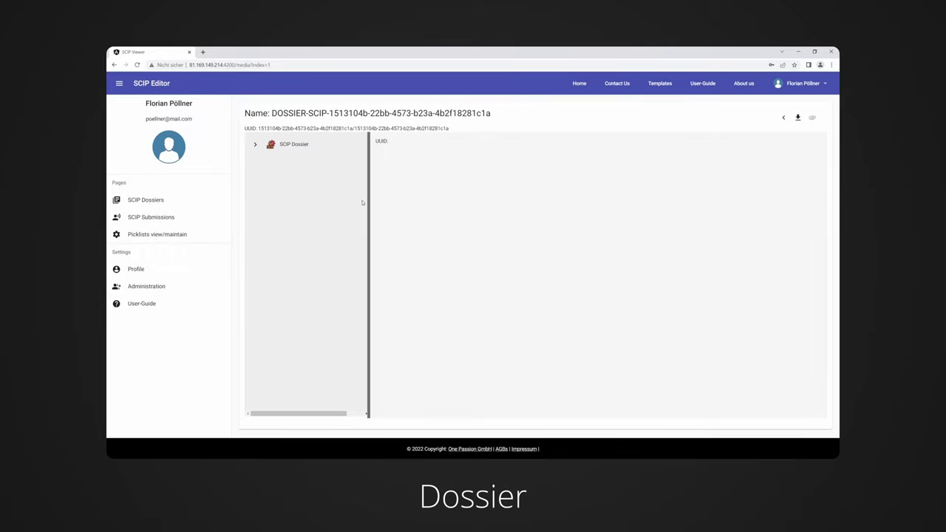
click(256, 144)
click(265, 161)
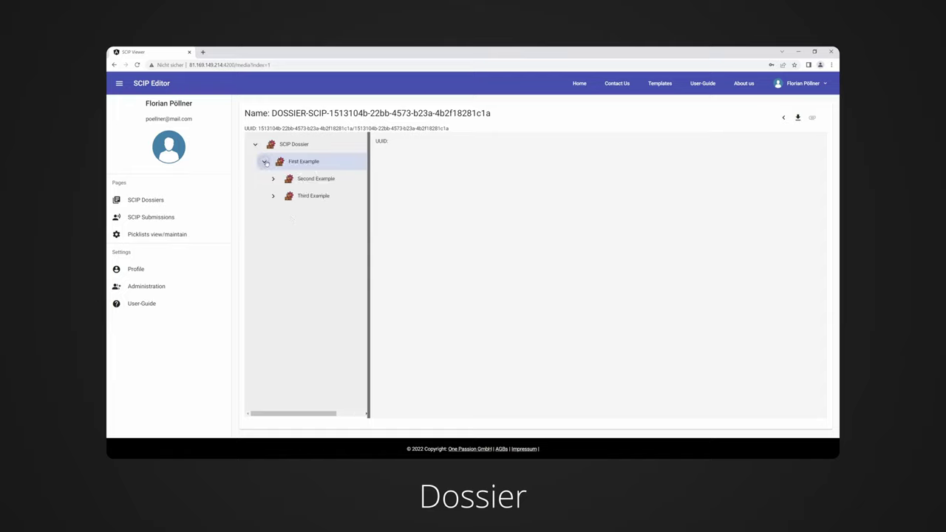
click(273, 178)
click(315, 180)
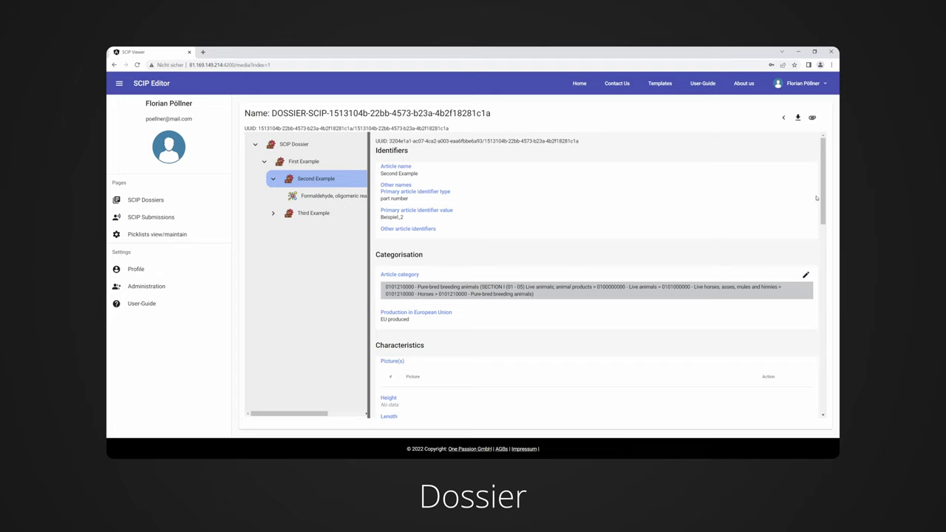
drag(817, 198, 826, 229)
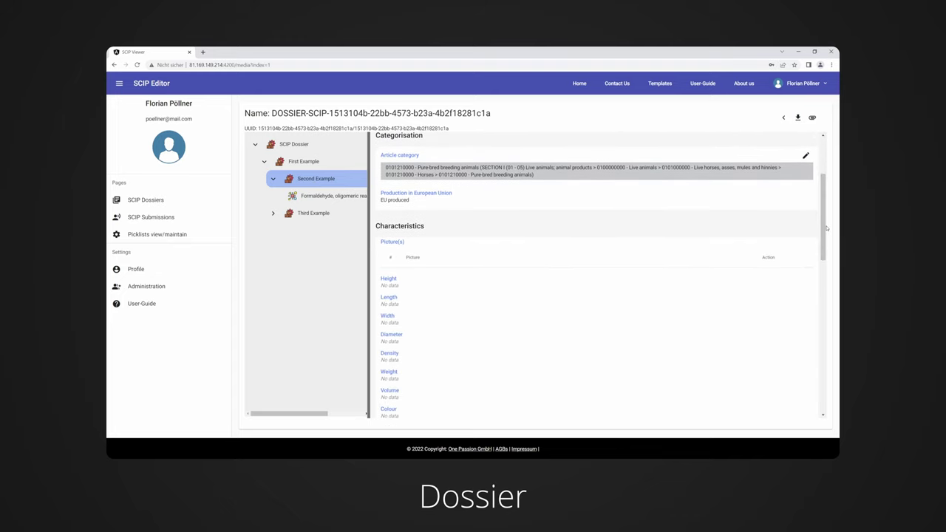
click(806, 156)
click(383, 243)
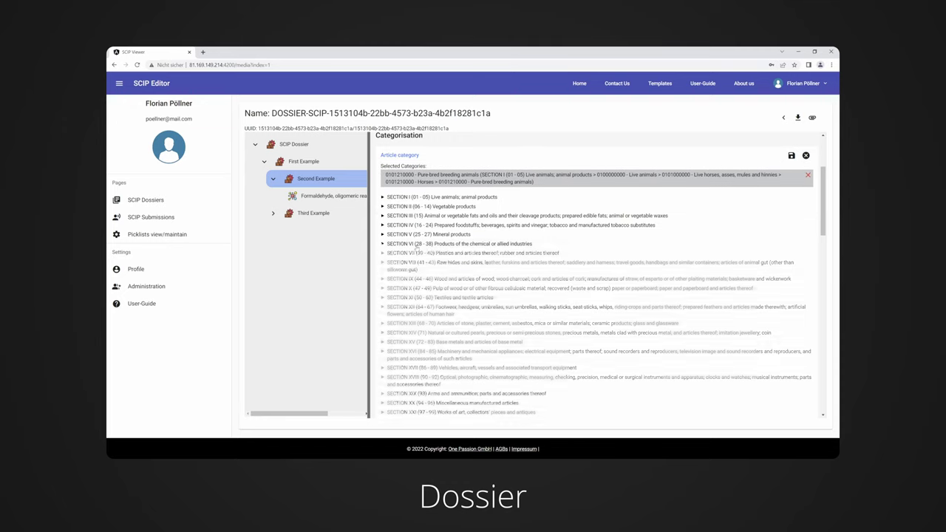
click(389, 253)
click(412, 272)
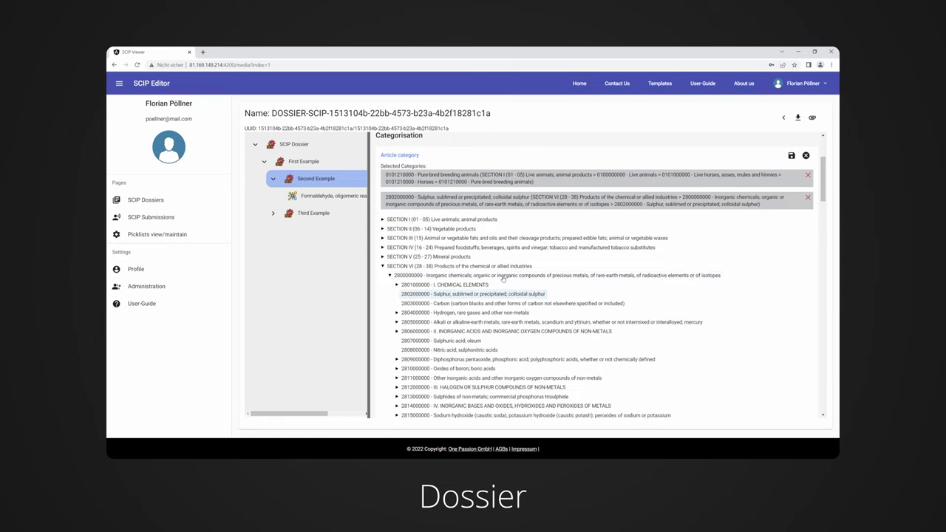
click(791, 156)
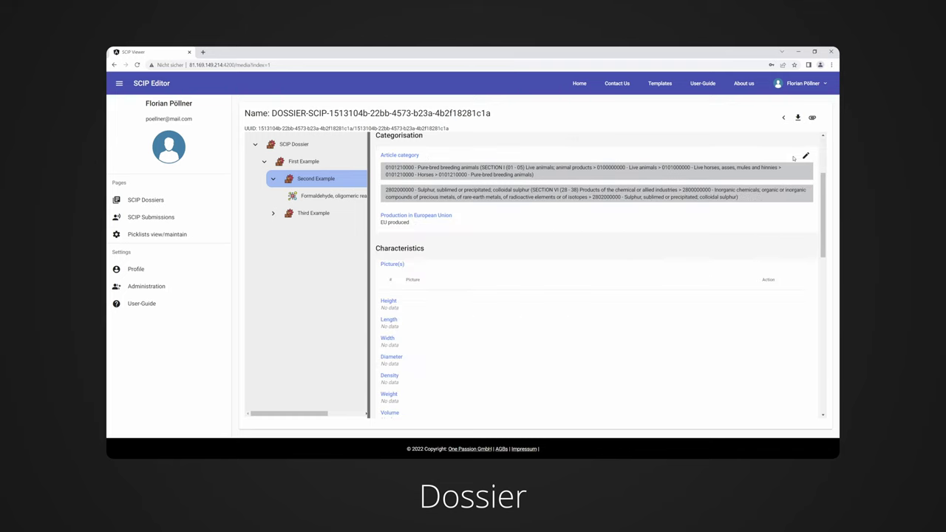
Attach Attachement_1.pdf to the Second Example article.
click(812, 120)
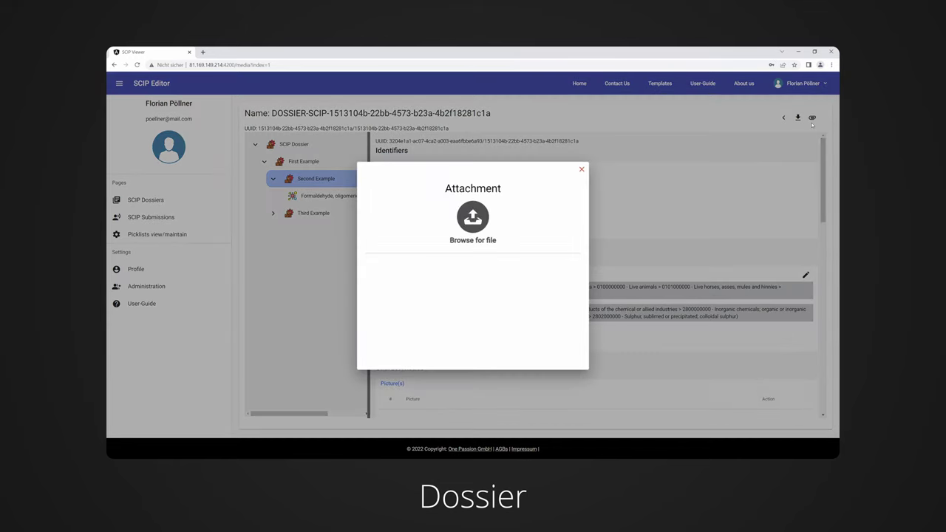
click(476, 226)
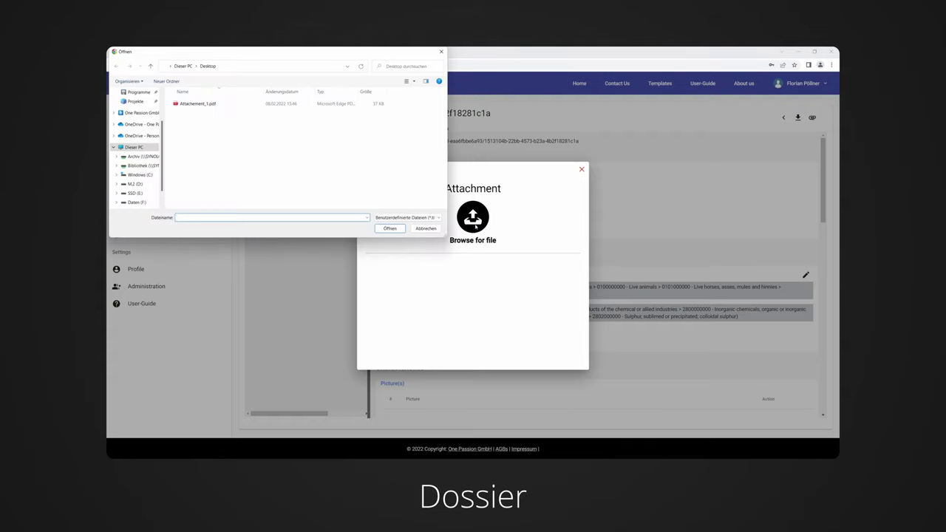
click(245, 105)
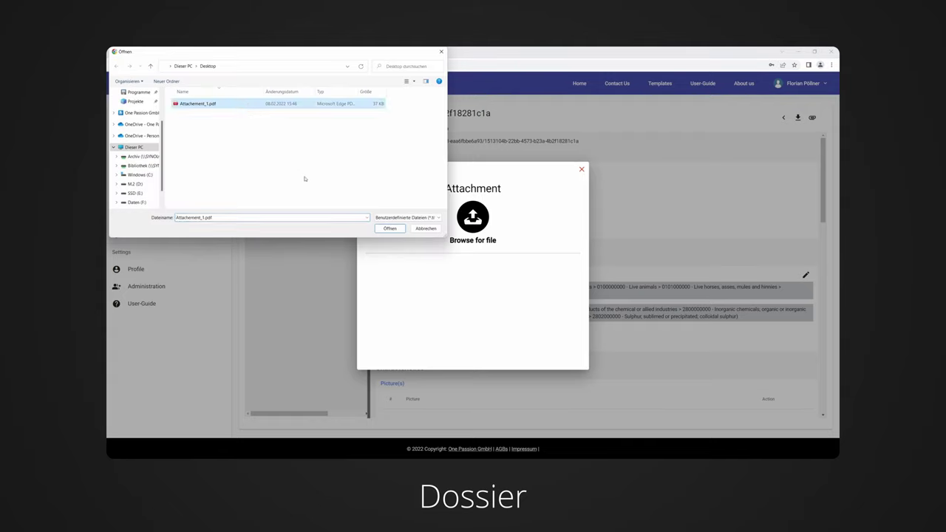
click(388, 229)
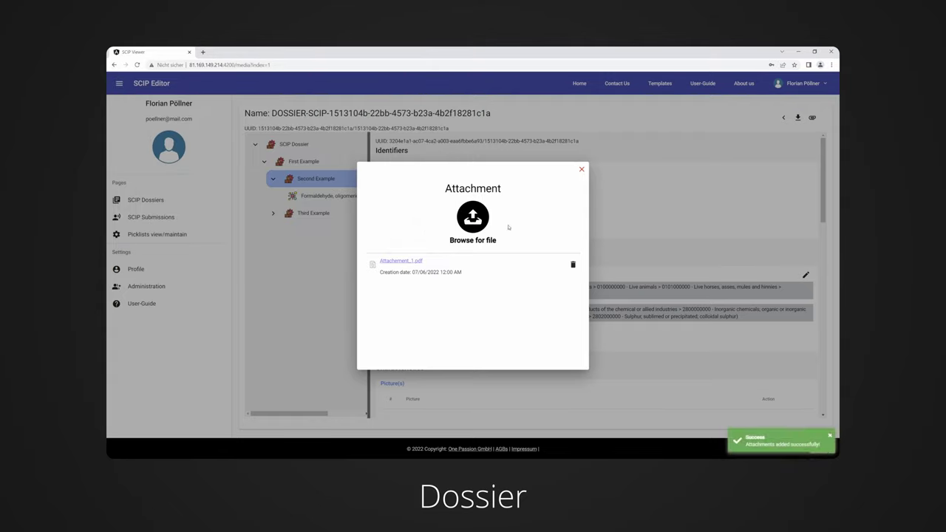
click(582, 170)
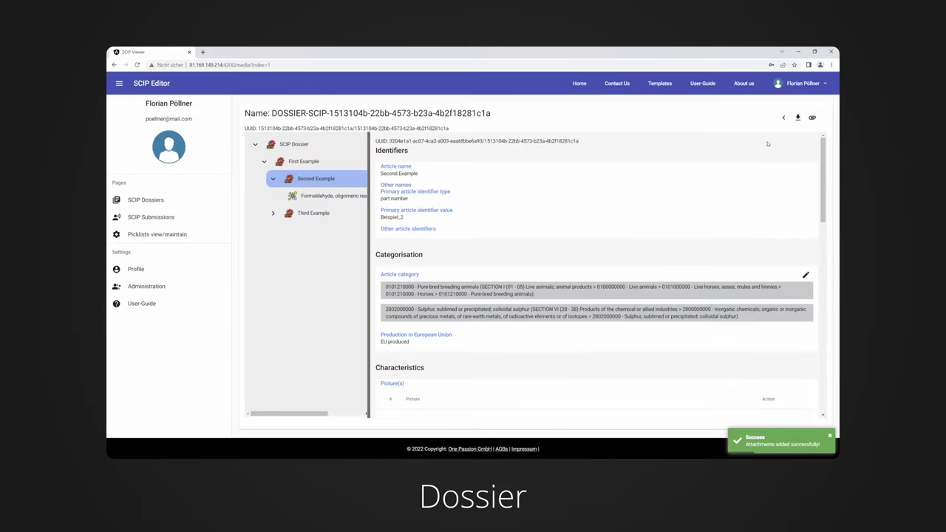
Download the dossier as i6z and submit it to the SCIP database.
click(798, 120)
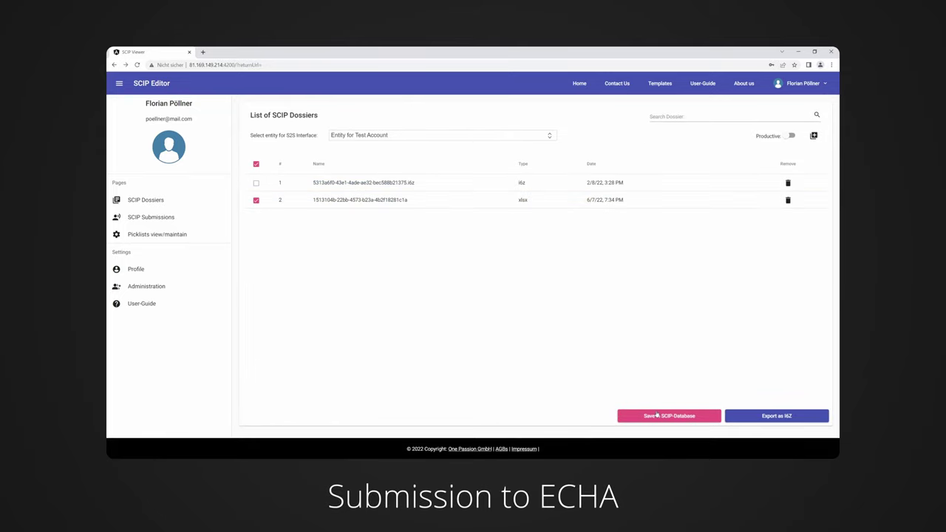
click(657, 416)
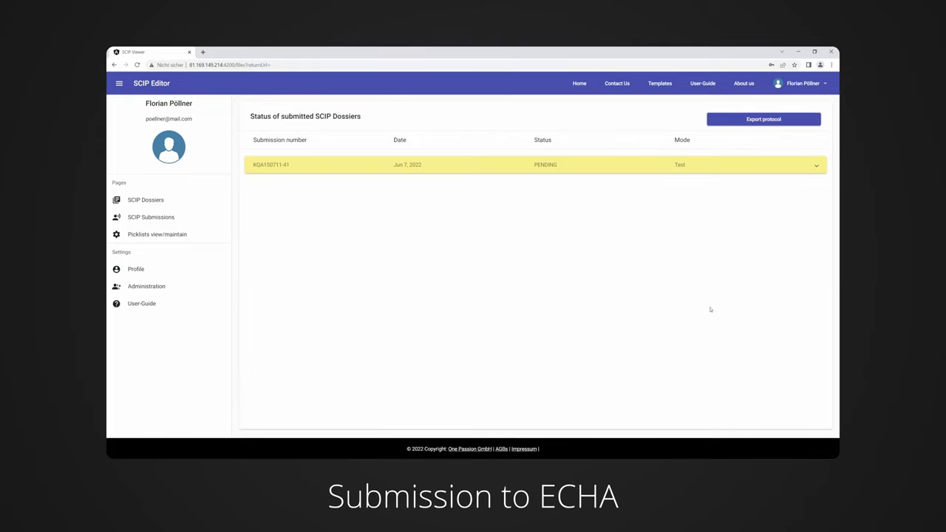
click(809, 172)
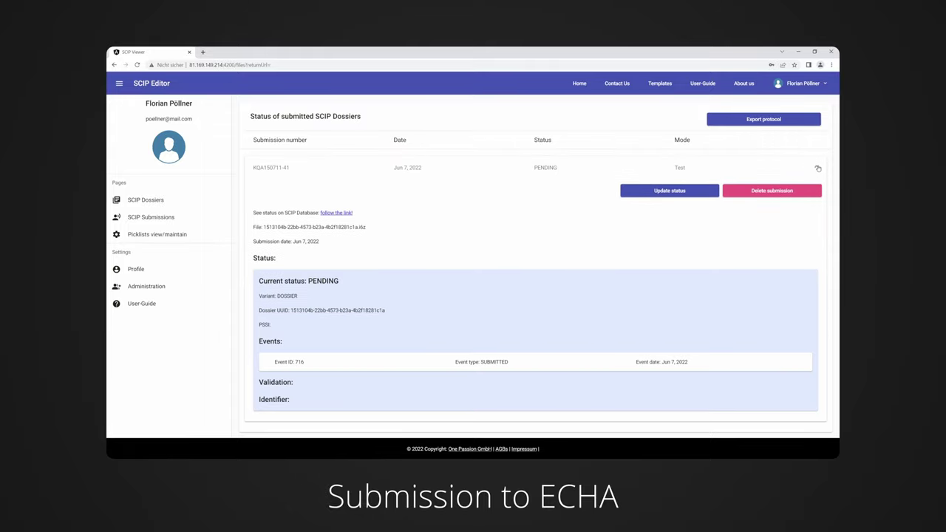
Update the submission status to VALIDATION_SUCCEEDED and review the PASSED event.
click(667, 191)
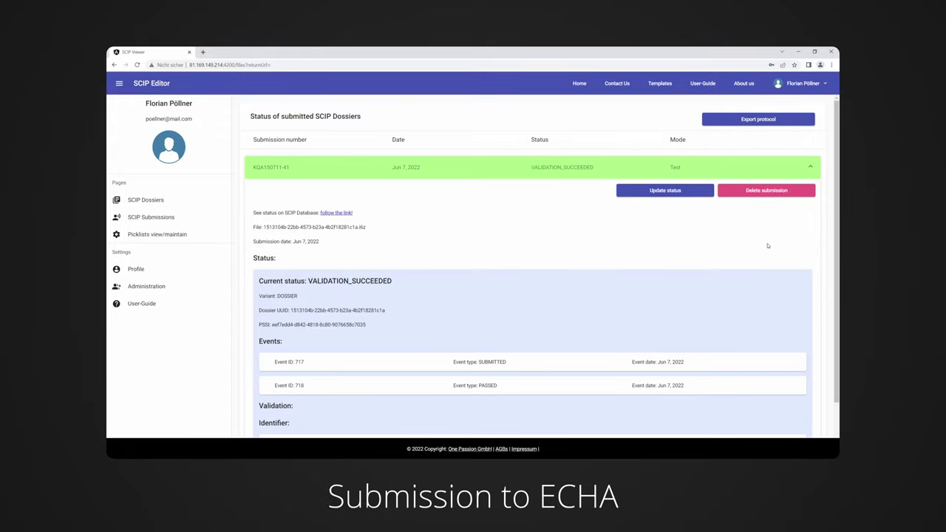
scroll(833, 245, down, 2)
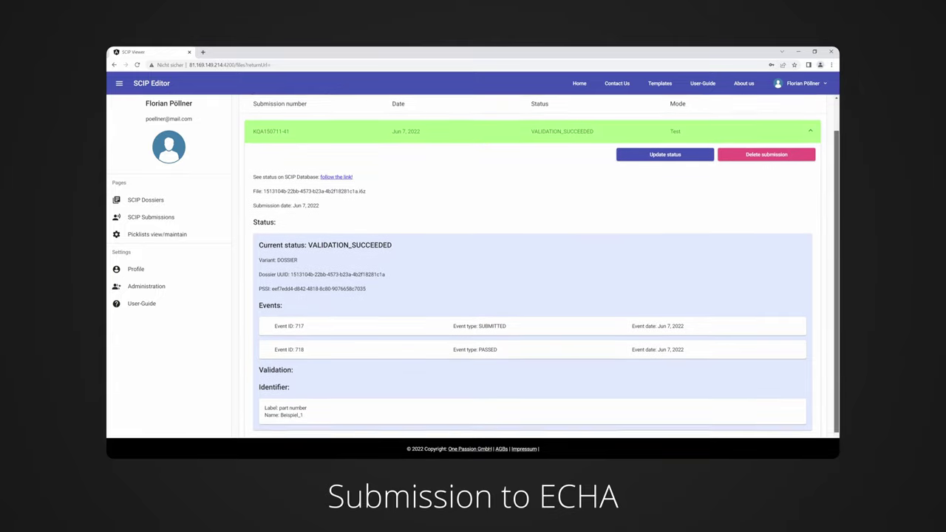
scroll(542, 271, up, 1)
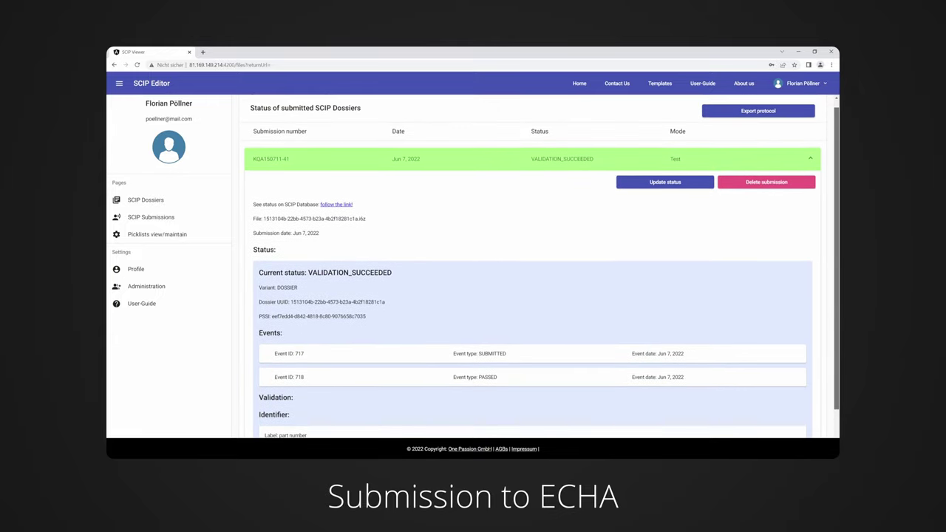
scroll(542, 270, up, 1)
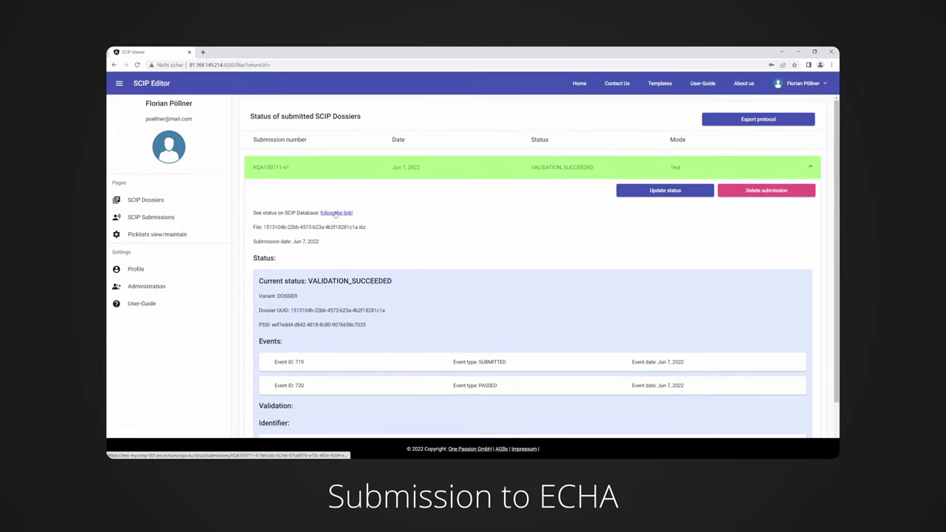
Export the submitted-dossiers protocol as an xlsx file.
click(718, 122)
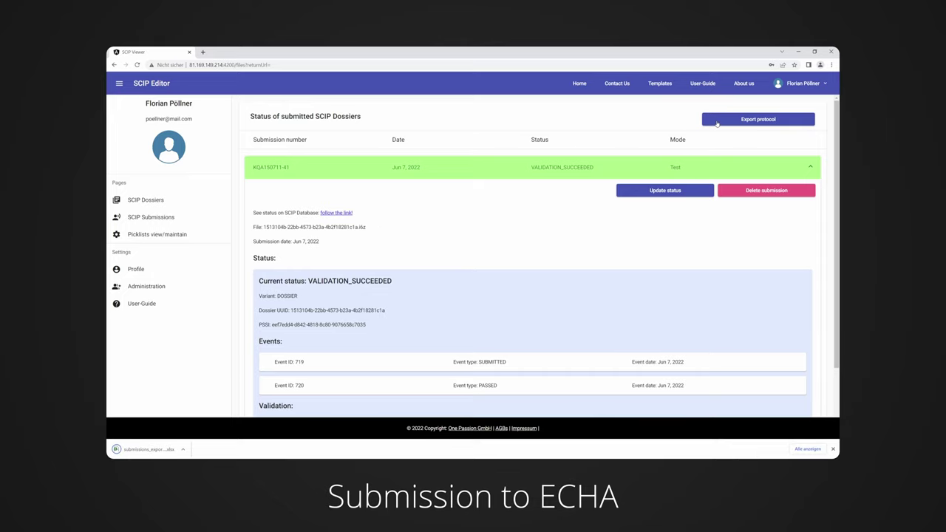